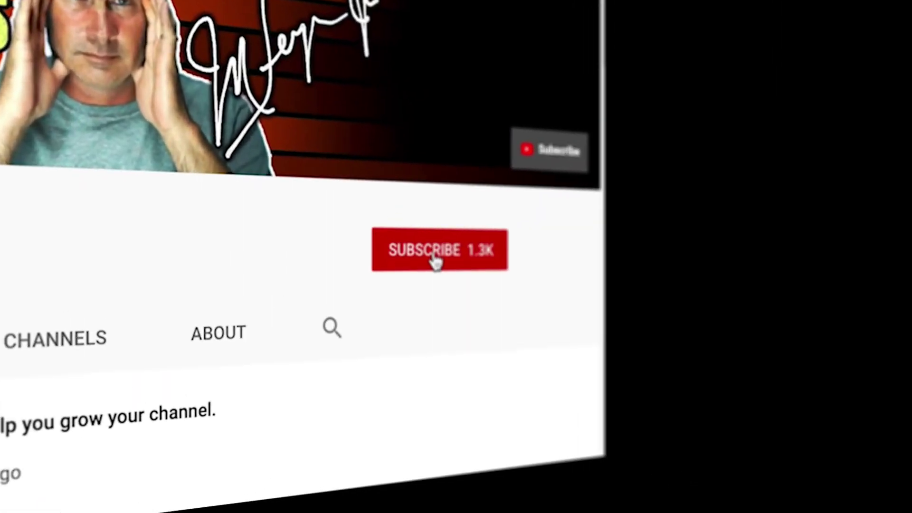
Subscribe to the YouTube channel and turn on bell notifications for every new video
{"action": "left_click", "coordinate": [566, 197]}
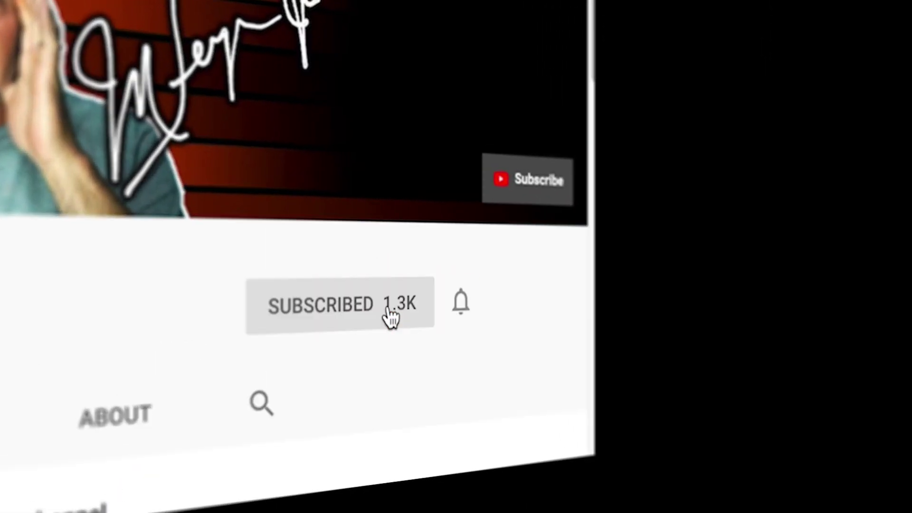
{"action": "left_click", "coordinate": [463, 310]}
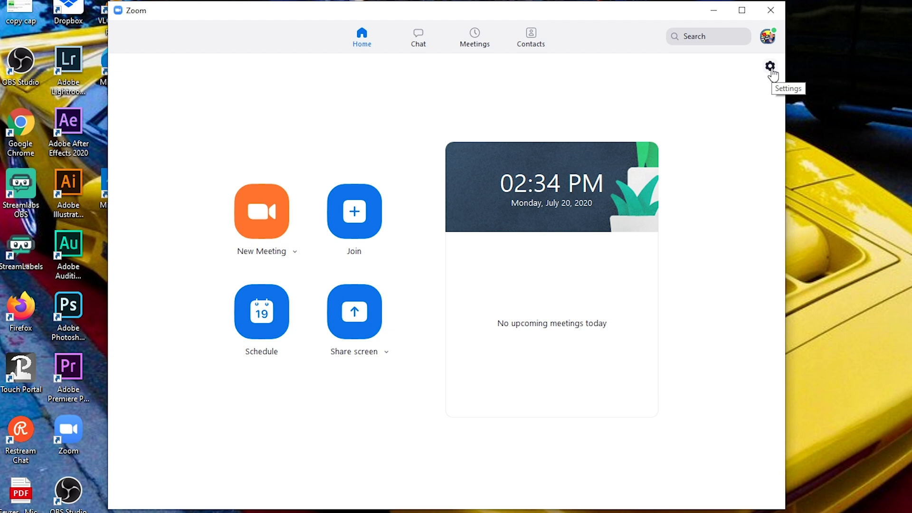
Change Zoom's advanced Video Rendering Method to Direct3D11
{"action": "left_click", "coordinate": [770, 67]}
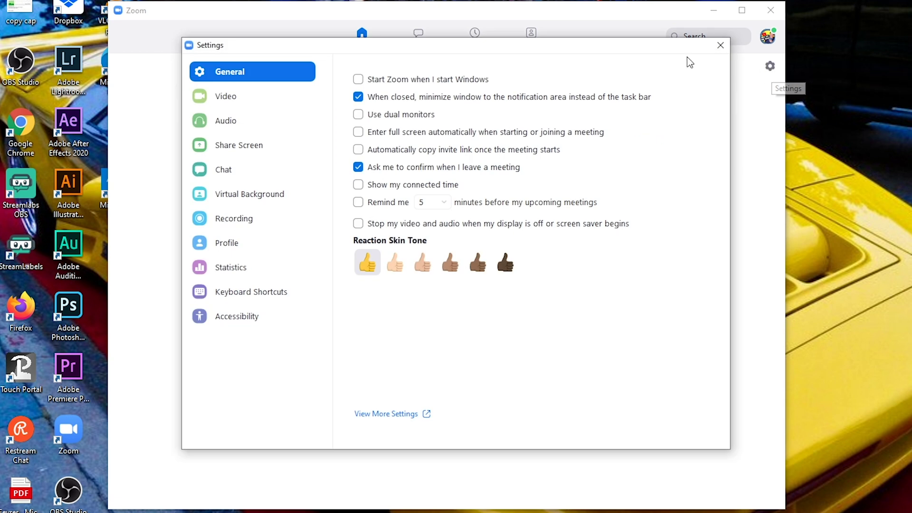
{"action": "left_click", "coordinate": [259, 102]}
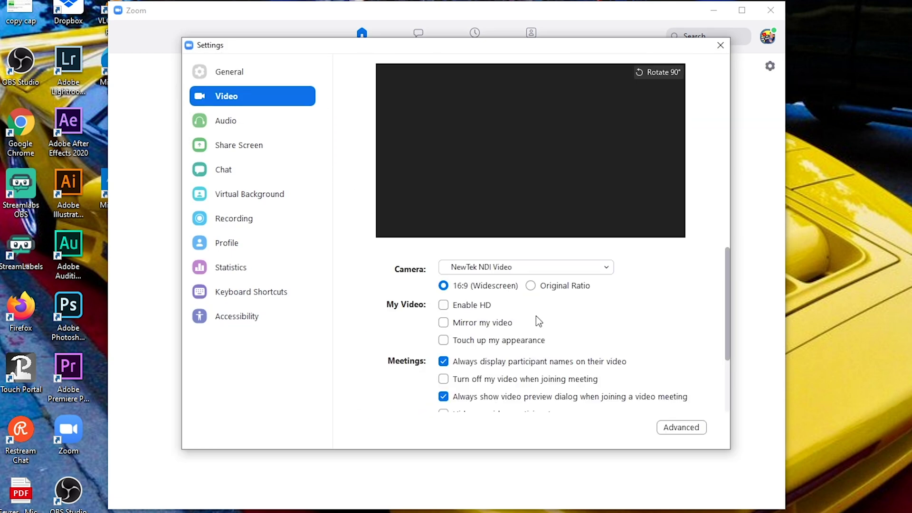
{"action": "left_click", "coordinate": [682, 428]}
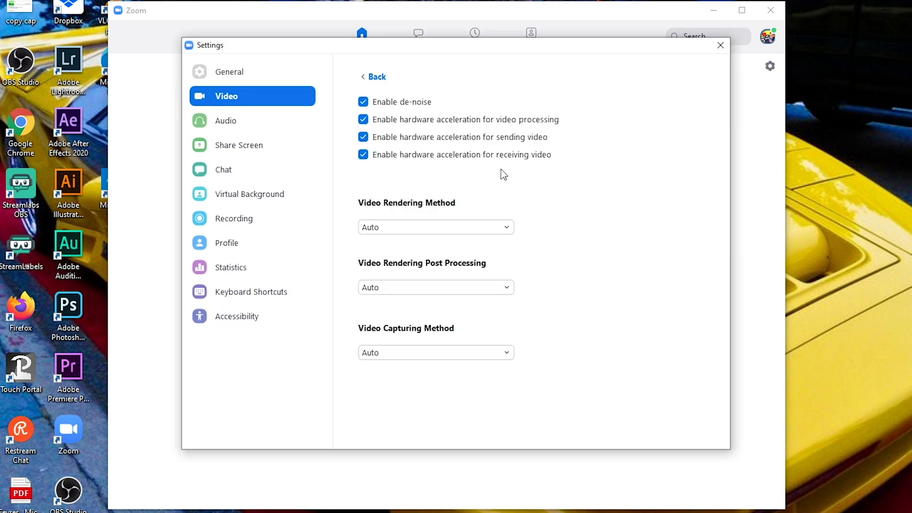
{"action": "left_click", "coordinate": [378, 229]}
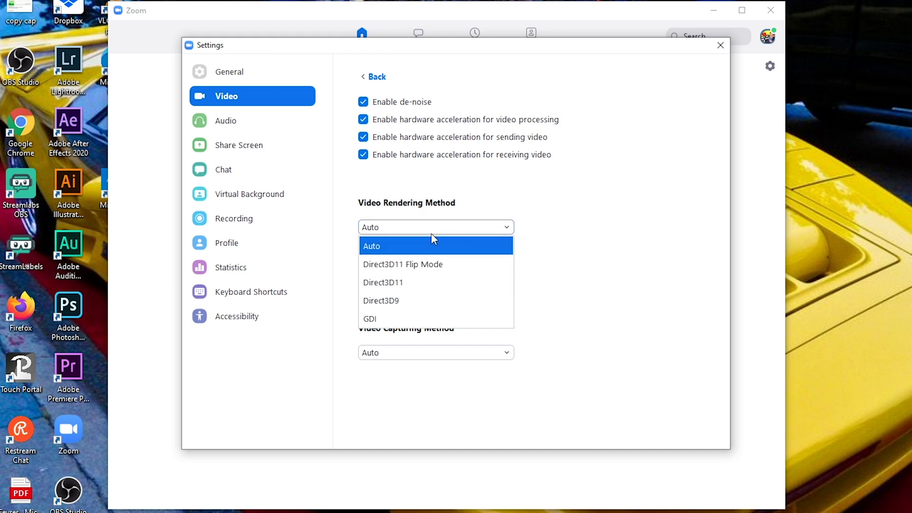
{"action": "left_click", "coordinate": [381, 285]}
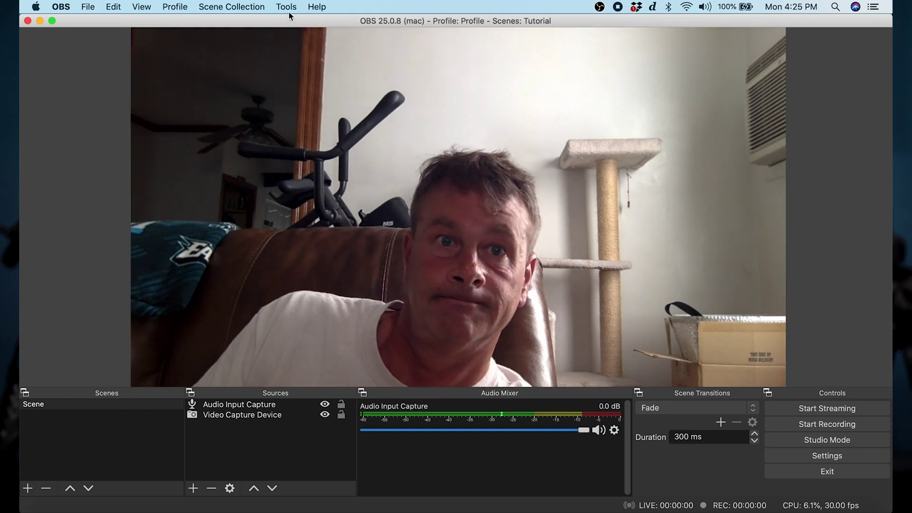
Enable NDI Main Output in OBS, then launch zoom.us.app from Applications
{"action": "left_click", "coordinate": [287, 7]}
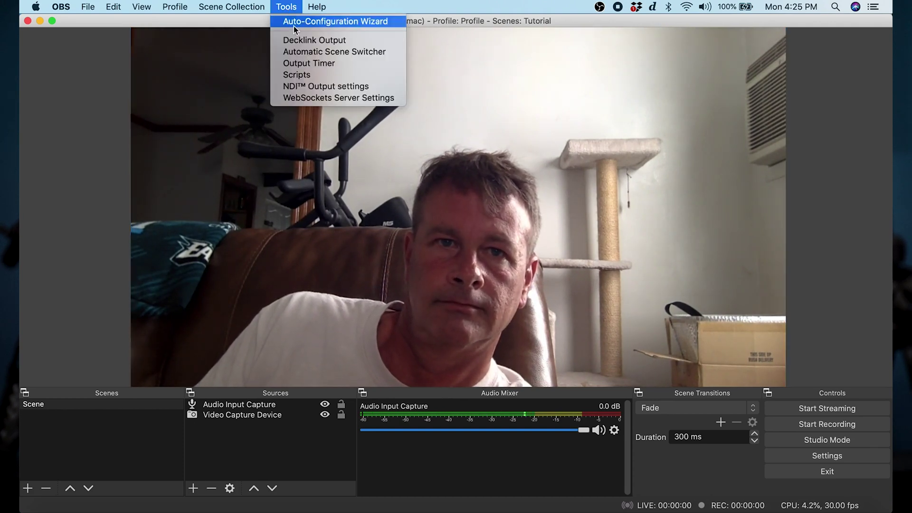
{"action": "left_click", "coordinate": [319, 84]}
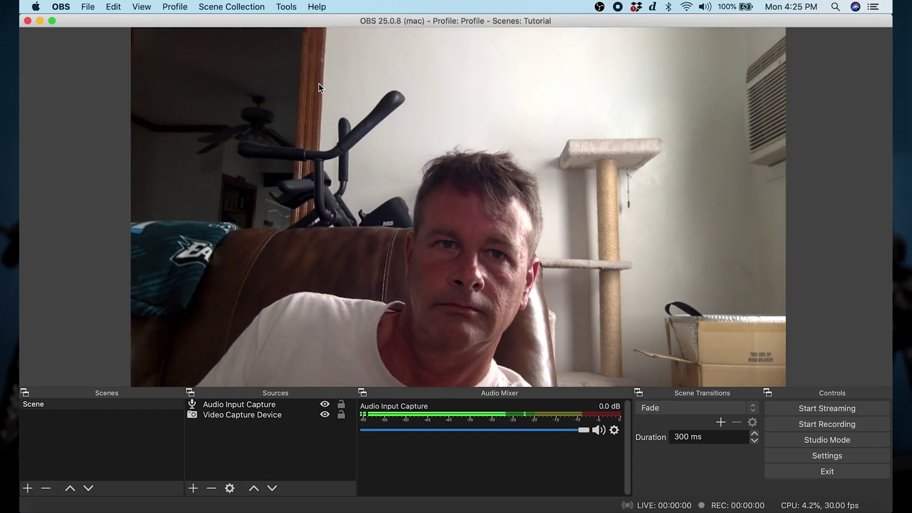
{"action": "left_click", "coordinate": [332, 48]}
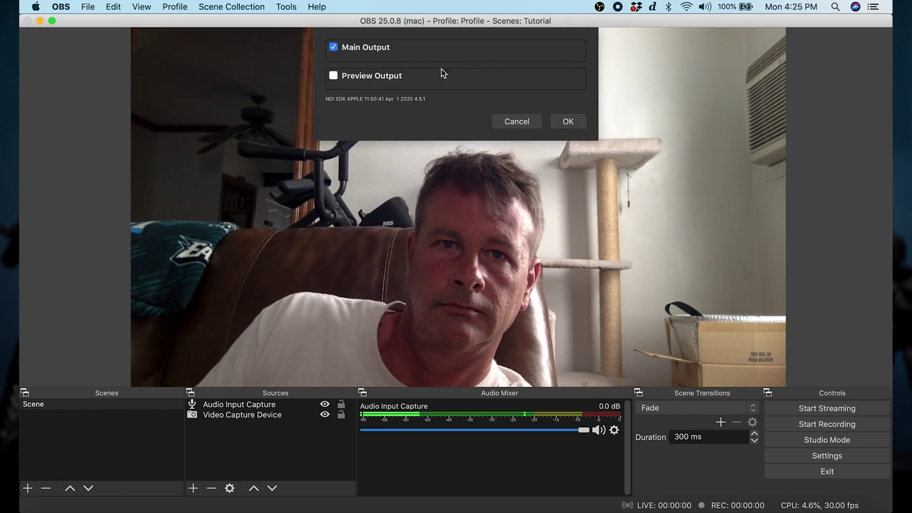
{"action": "left_click", "coordinate": [571, 121]}
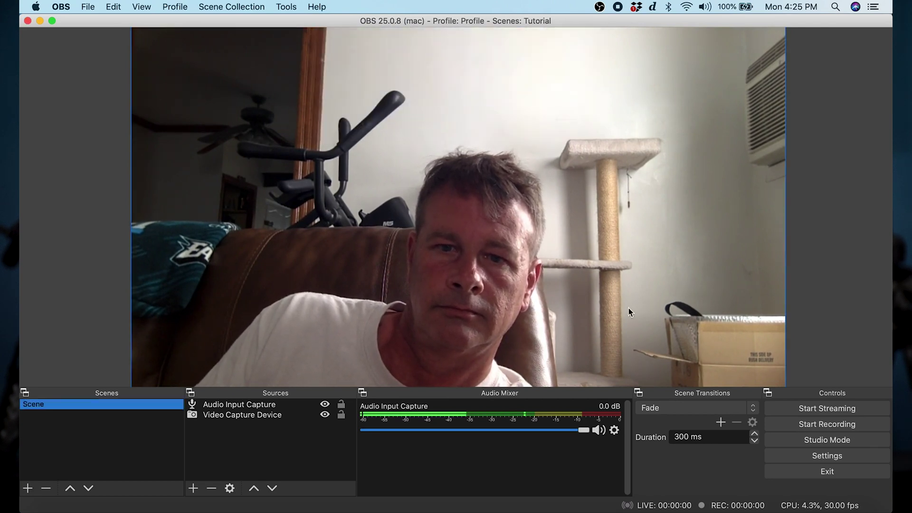
{"action": "left_click", "coordinate": [520, 489]}
{"action": "double_click", "coordinate": [506, 277]}
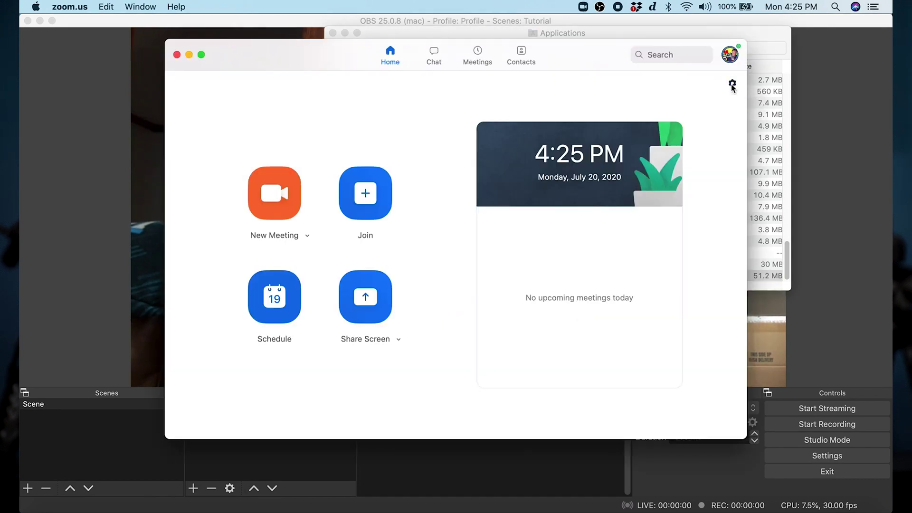
Switch Zoom's camera to FaceTime HD Camera and back to NDI Video, then close Settings
{"action": "left_click", "coordinate": [732, 84]}
{"action": "left_click", "coordinate": [273, 152]}
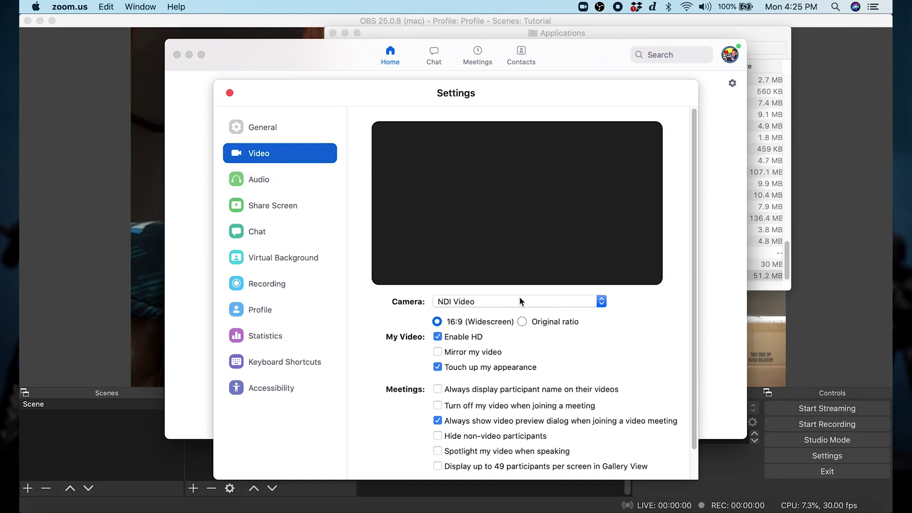
{"action": "left_click", "coordinate": [520, 298]}
{"action": "left_click", "coordinate": [516, 288]}
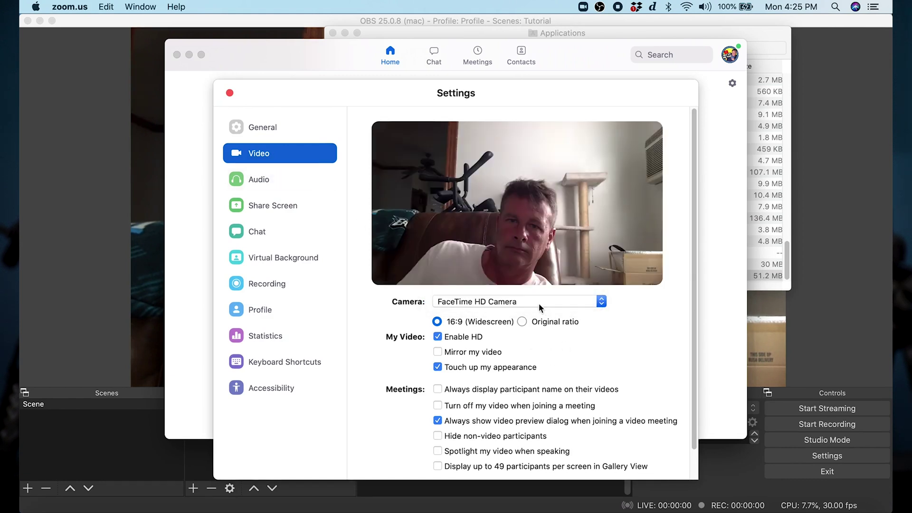
{"action": "left_click", "coordinate": [539, 303]}
{"action": "left_click", "coordinate": [528, 312]}
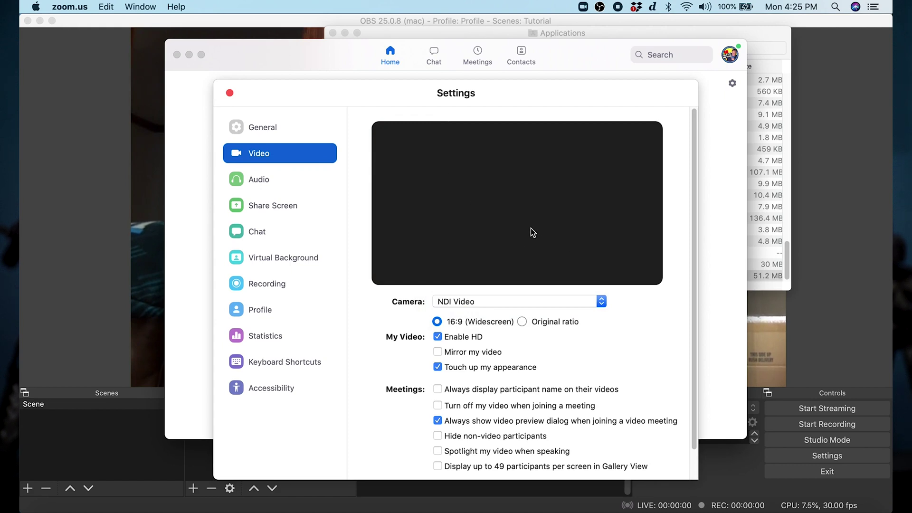
{"action": "key", "text": "super+w"}
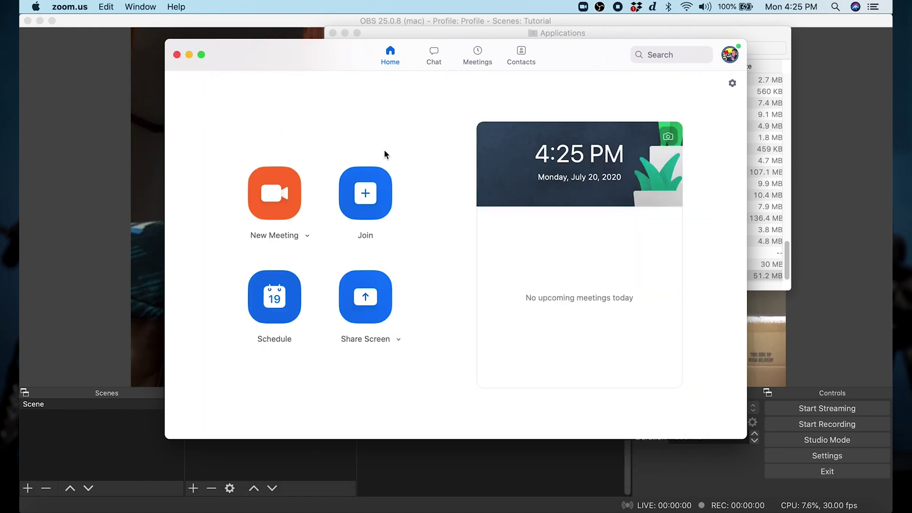
{"action": "left_click", "coordinate": [555, 34]}
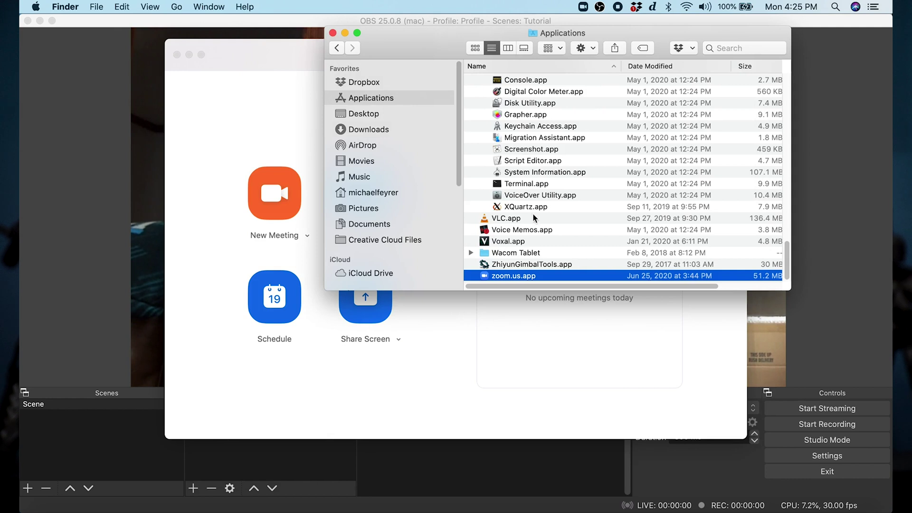
Launch NDI Virtual Input and set its menu-bar source to the OBS output
{"action": "scroll", "coordinate": [534, 218], "scroll_direction": "up", "scroll_amount": 10}
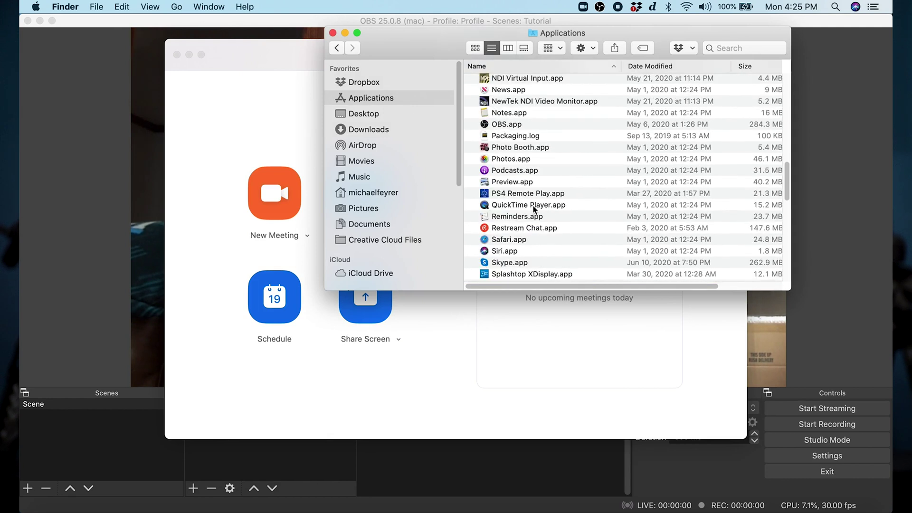
{"action": "scroll", "coordinate": [536, 210], "scroll_direction": "up", "scroll_amount": 1}
{"action": "double_click", "coordinate": [501, 94]}
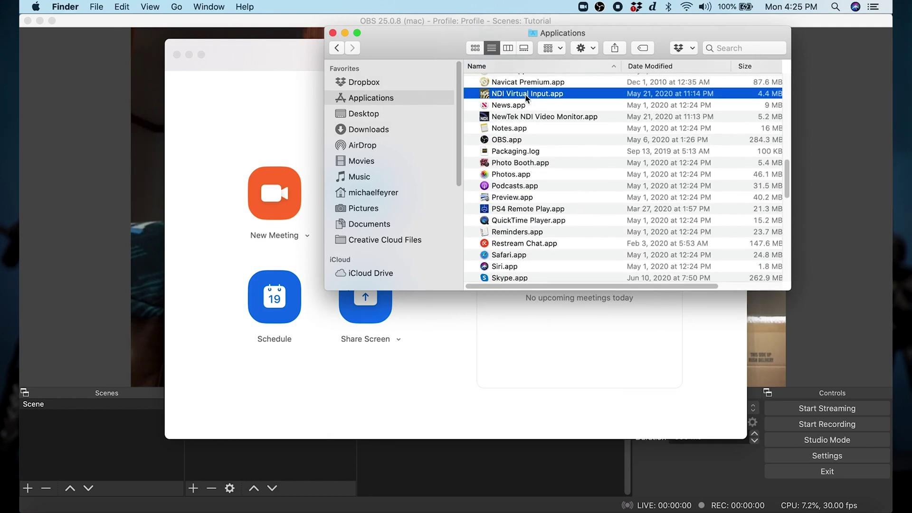
{"action": "left_click", "coordinate": [565, 6]}
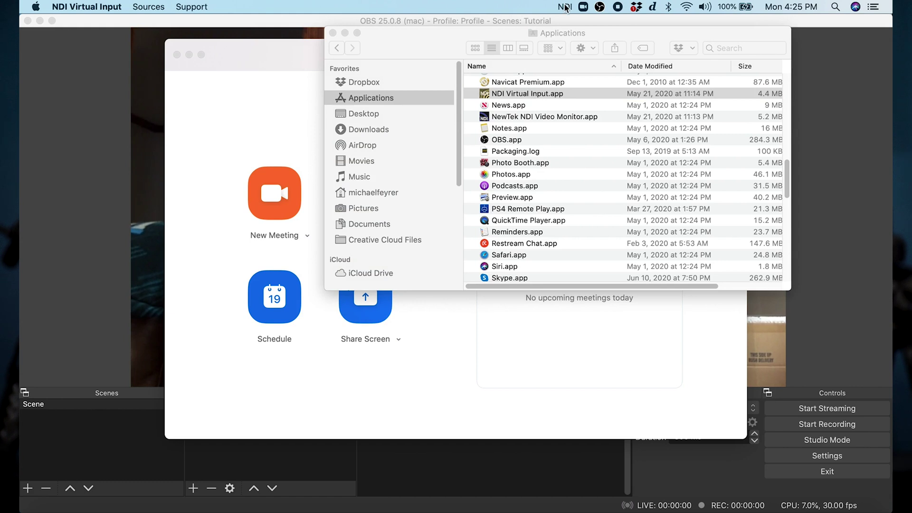
{"action": "left_click", "coordinate": [632, 23]}
{"action": "left_click", "coordinate": [732, 83]}
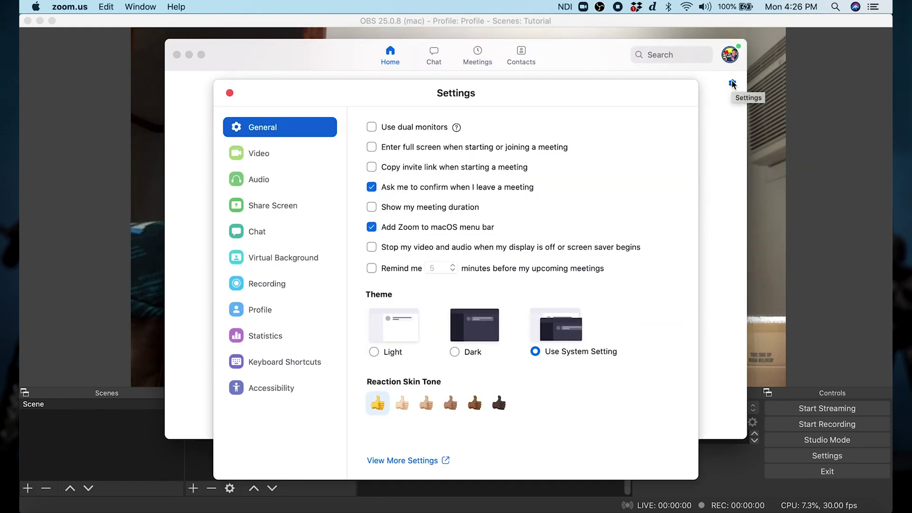
Confirm Zoom's camera is NDI Video and check that NDI Audio appears as microphone
{"action": "left_click", "coordinate": [256, 154]}
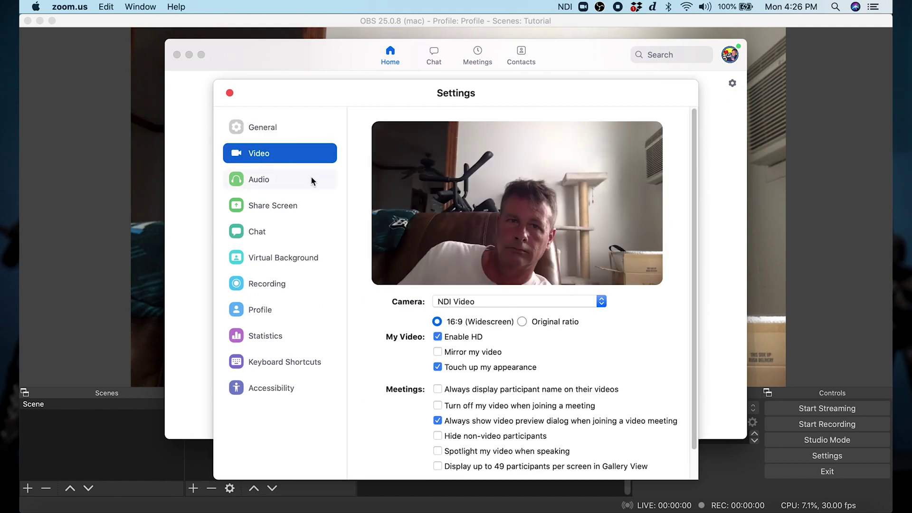
{"action": "left_click", "coordinate": [531, 301]}
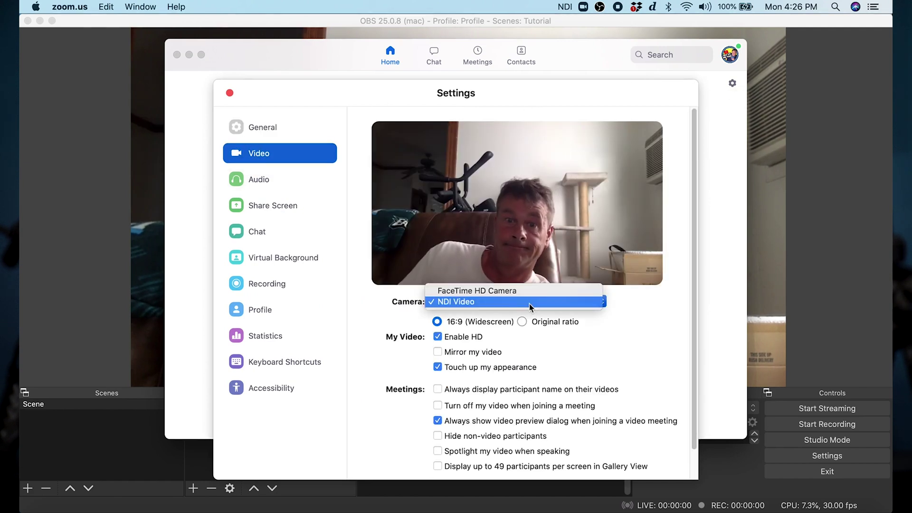
{"action": "left_click", "coordinate": [637, 346]}
{"action": "left_click", "coordinate": [253, 185]}
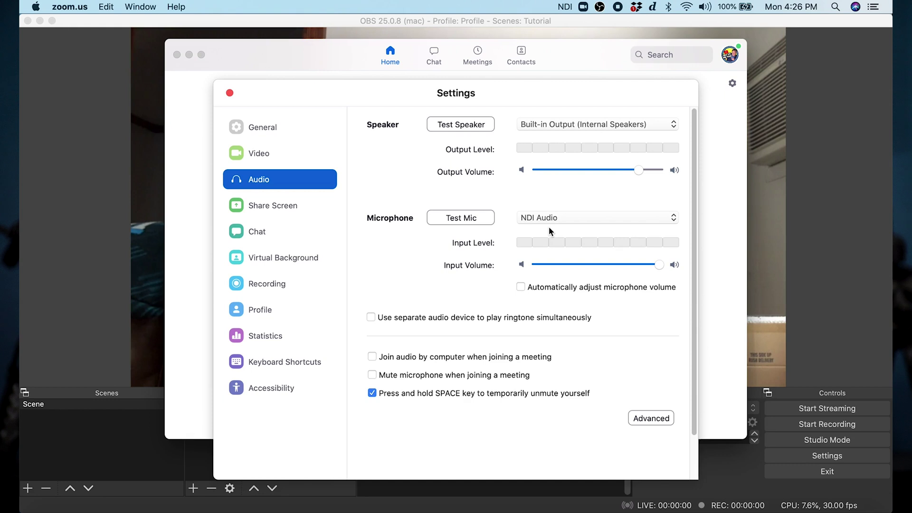
{"action": "left_click", "coordinate": [567, 215]}
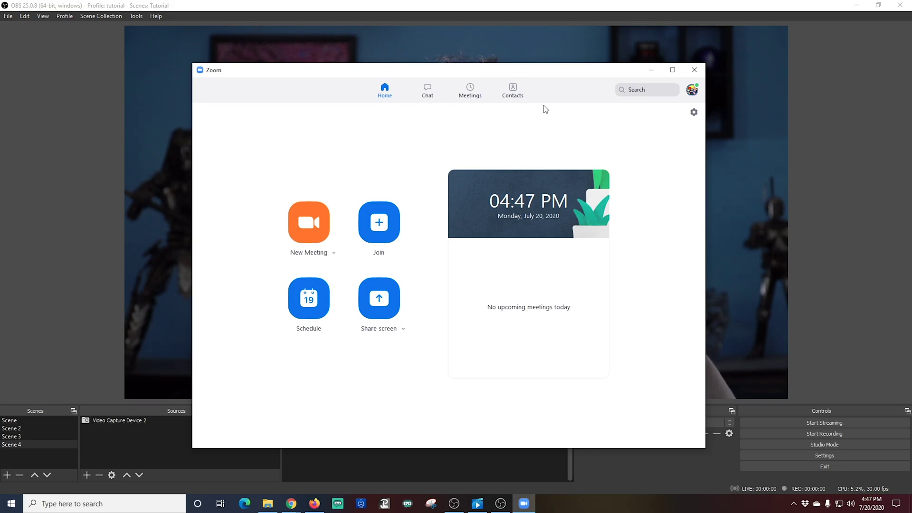
{"action": "left_click", "coordinate": [694, 113]}
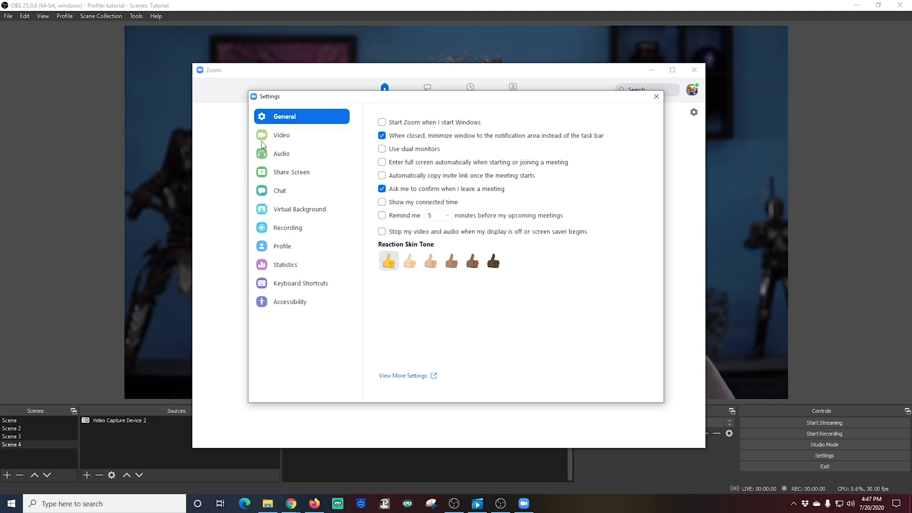
{"action": "left_click", "coordinate": [281, 142]}
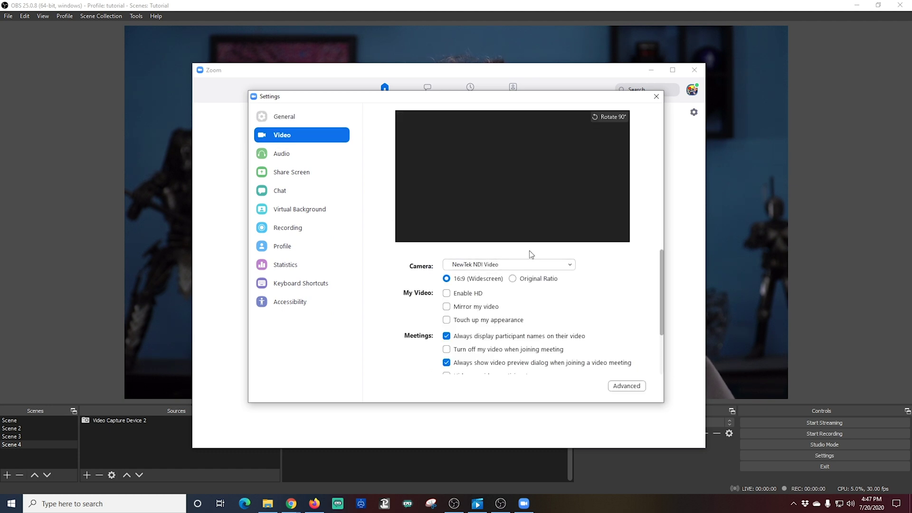
{"action": "left_click", "coordinate": [528, 264]}
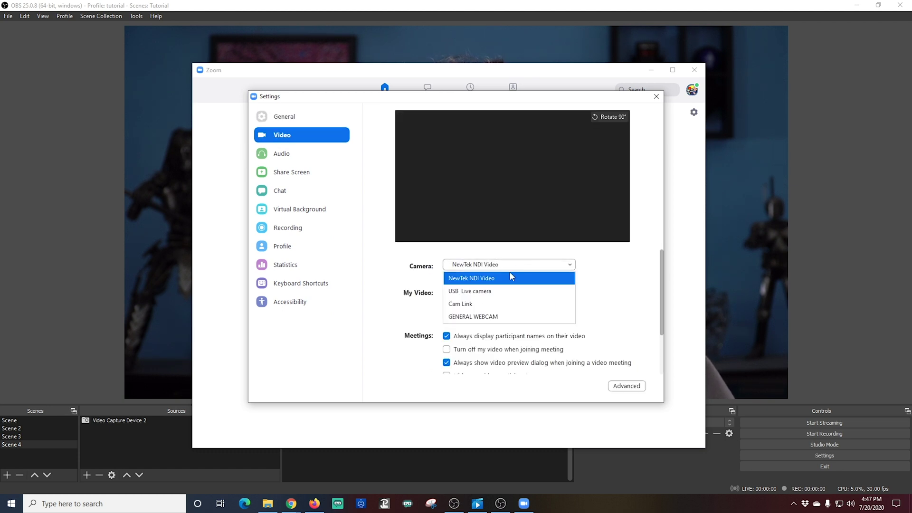
{"action": "left_click", "coordinate": [518, 304]}
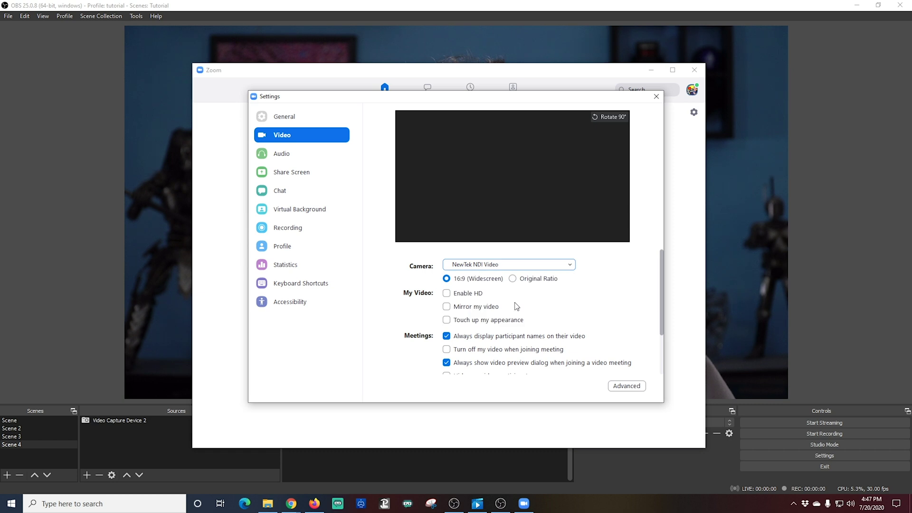
{"action": "left_click", "coordinate": [516, 268]}
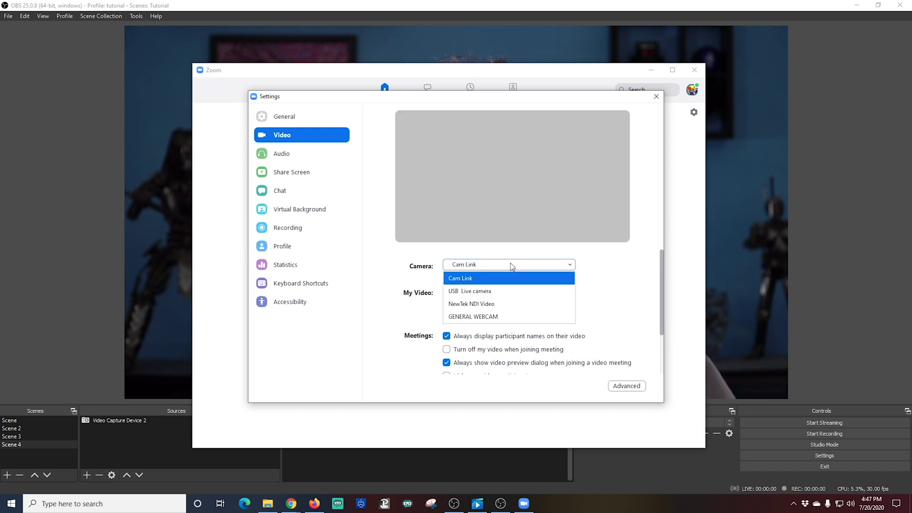
{"action": "left_click", "coordinate": [503, 305]}
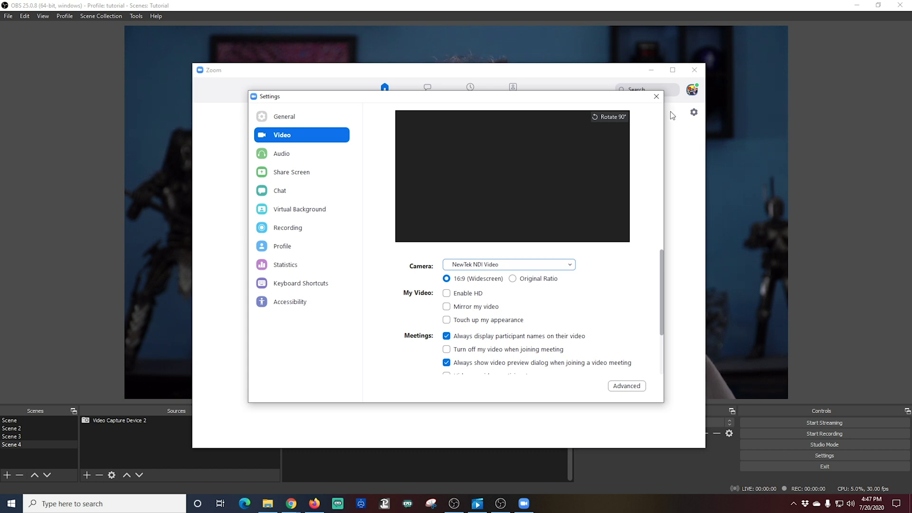
{"action": "left_click", "coordinate": [656, 97]}
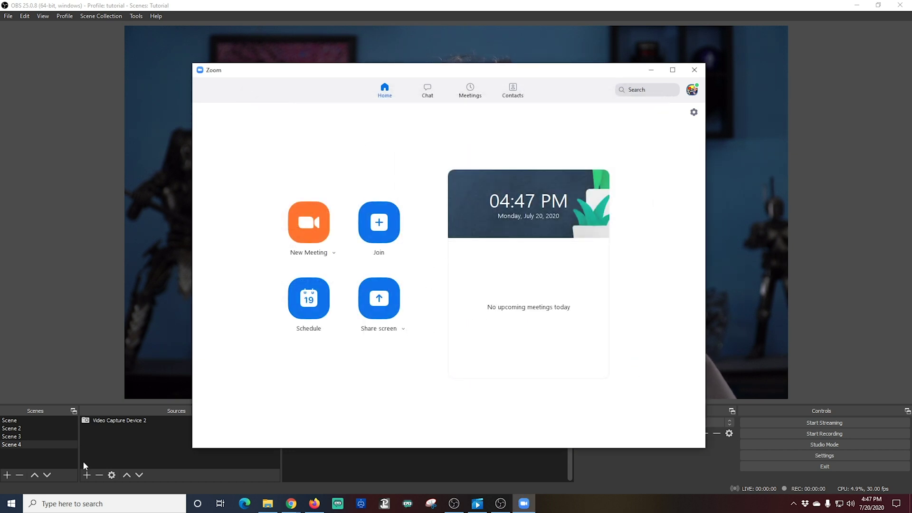
Launch NDI Virtual Input from the NDI 4 Tools folder in the Start menu
{"action": "left_click", "coordinate": [11, 503]}
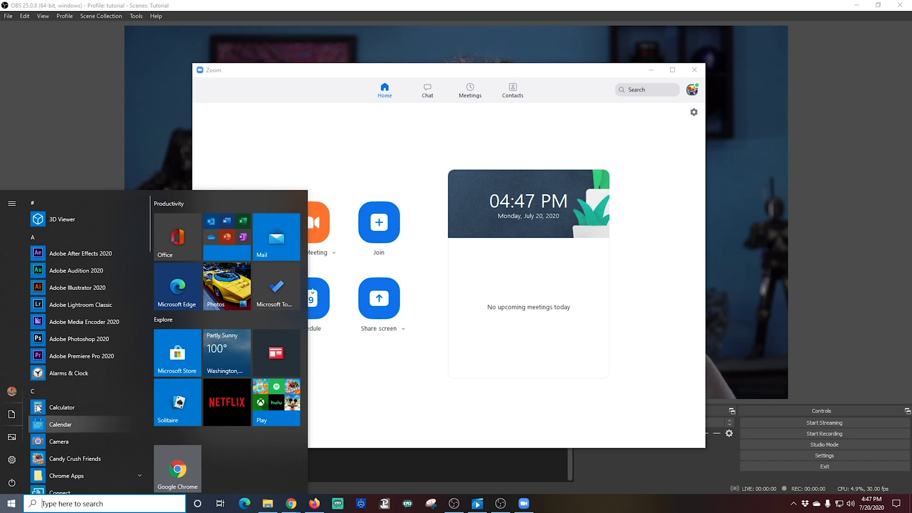
{"action": "scroll", "coordinate": [70, 376], "scroll_direction": "down", "scroll_amount": 8}
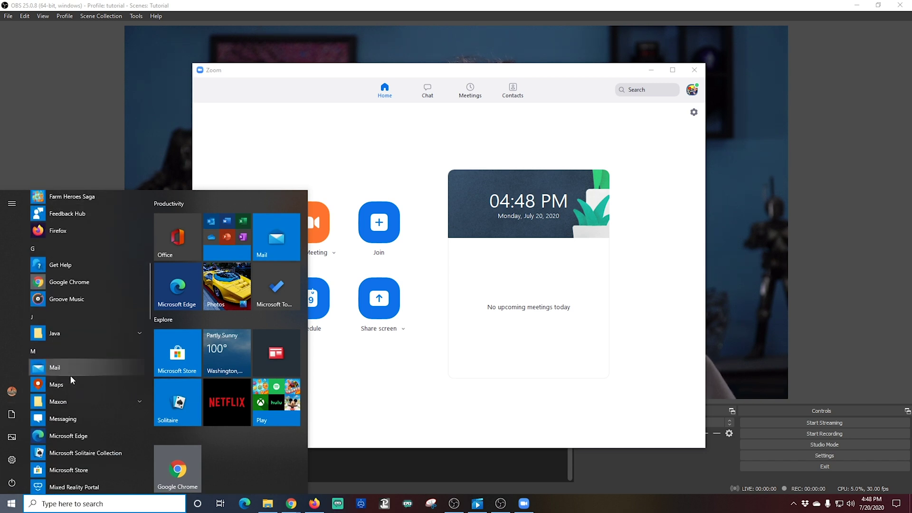
{"action": "scroll", "coordinate": [70, 376], "scroll_direction": "down", "scroll_amount": 4}
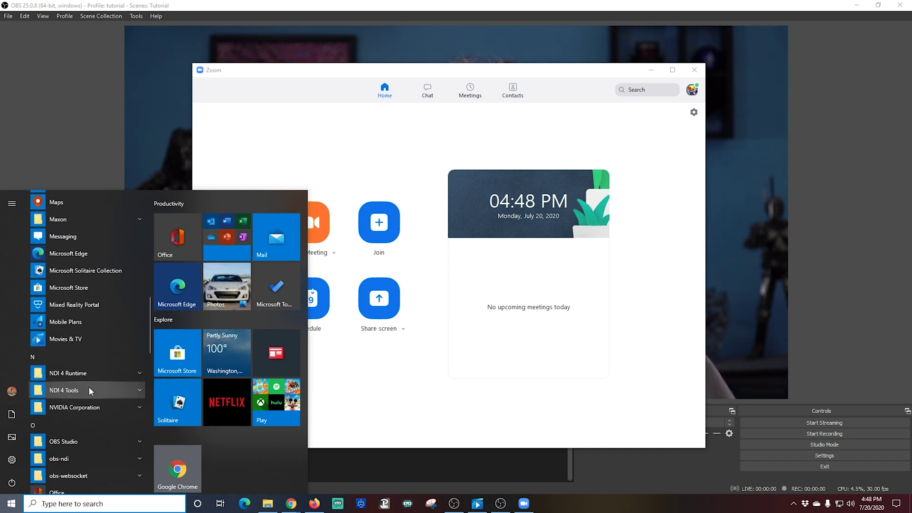
{"action": "left_click", "coordinate": [133, 387]}
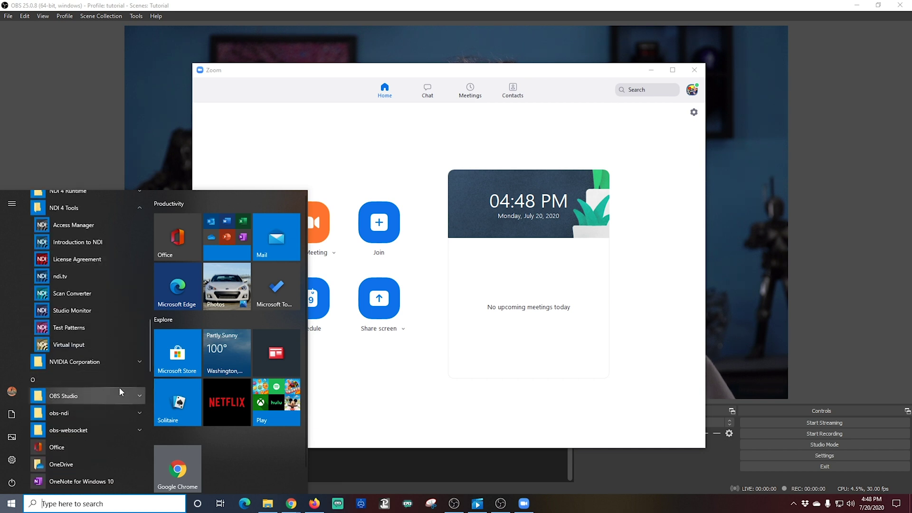
{"action": "left_click", "coordinate": [89, 344]}
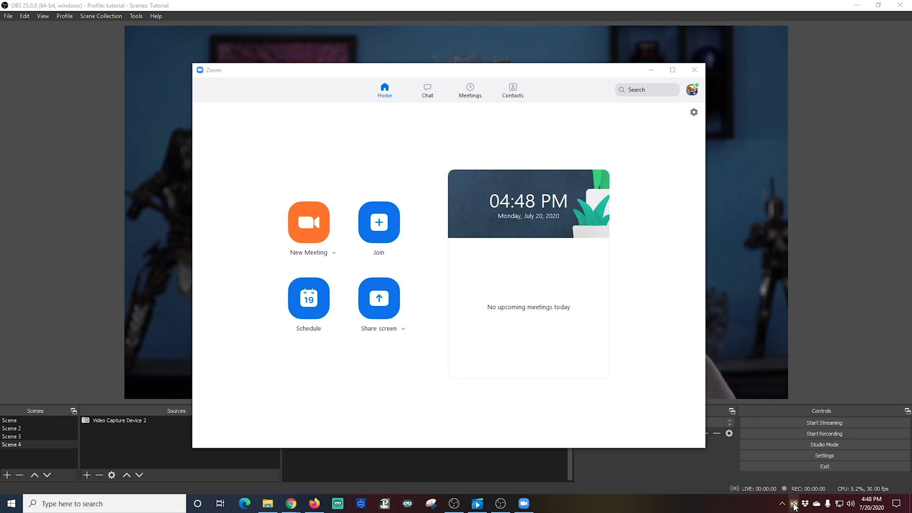
Set NDI Virtual Input's tray source to MAIN > OBS
{"action": "left_click_drag", "start_coordinate": [792, 508], "coordinate": [797, 470]}
{"action": "right_click", "coordinate": [797, 470]}
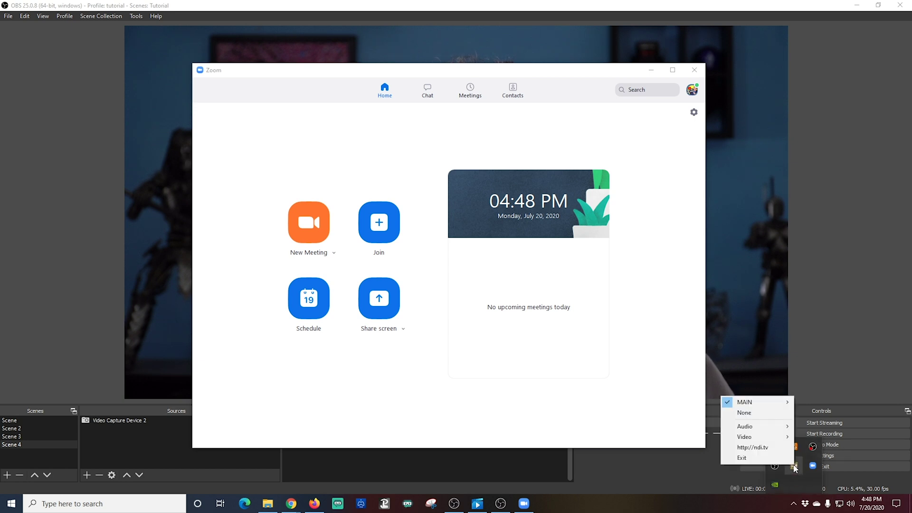
{"action": "mouse_move", "coordinate": [761, 402]}
{"action": "left_click", "coordinate": [819, 403]}
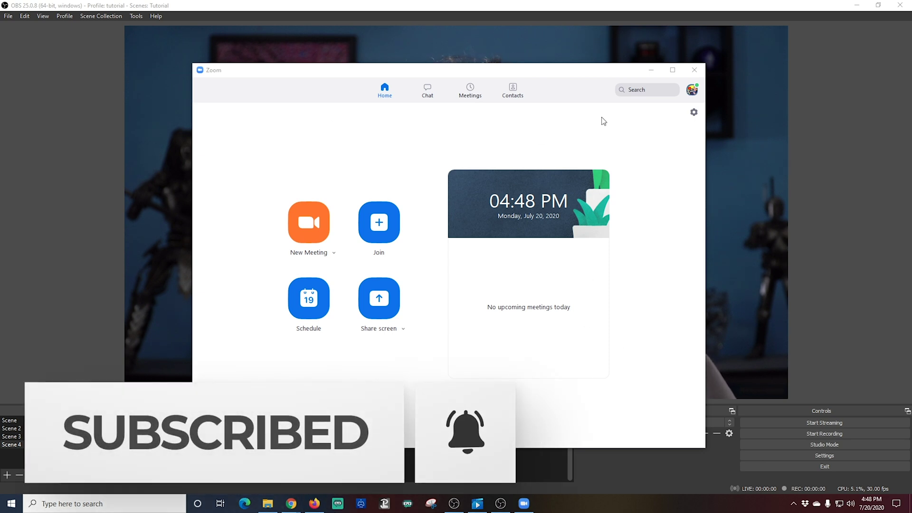
Set microphone to Line (NewTek NDI Audio), disable auto volume adjustment, and max speaker volume
{"action": "left_click", "coordinate": [694, 112]}
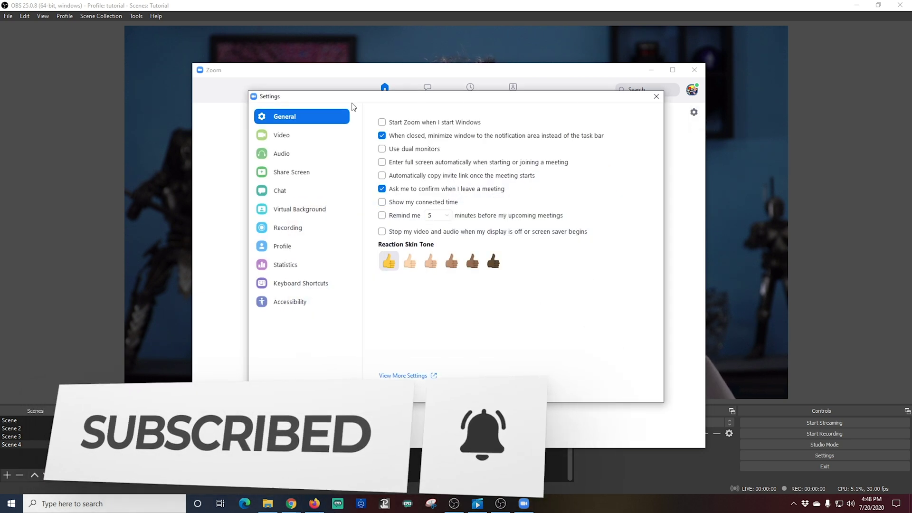
{"action": "left_click", "coordinate": [305, 137]}
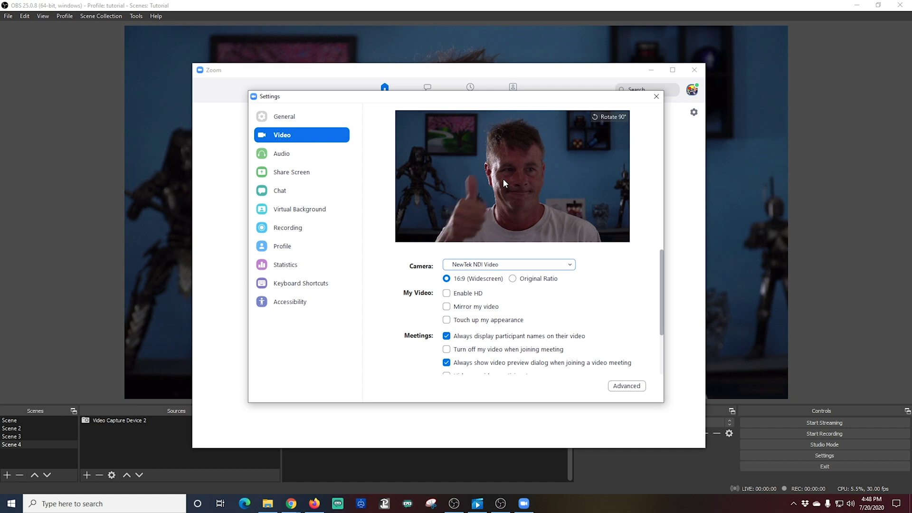
{"action": "left_click", "coordinate": [327, 152]}
{"action": "left_click", "coordinate": [600, 204]}
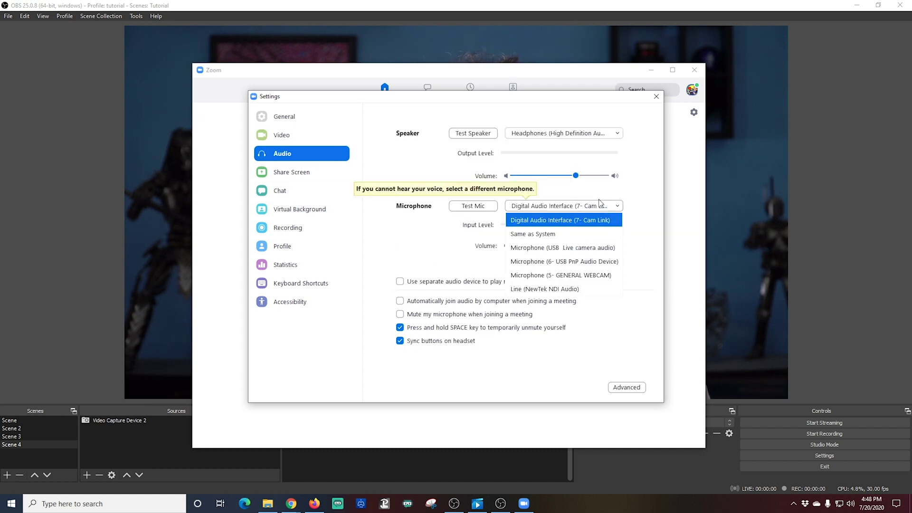
{"action": "left_click", "coordinate": [556, 289]}
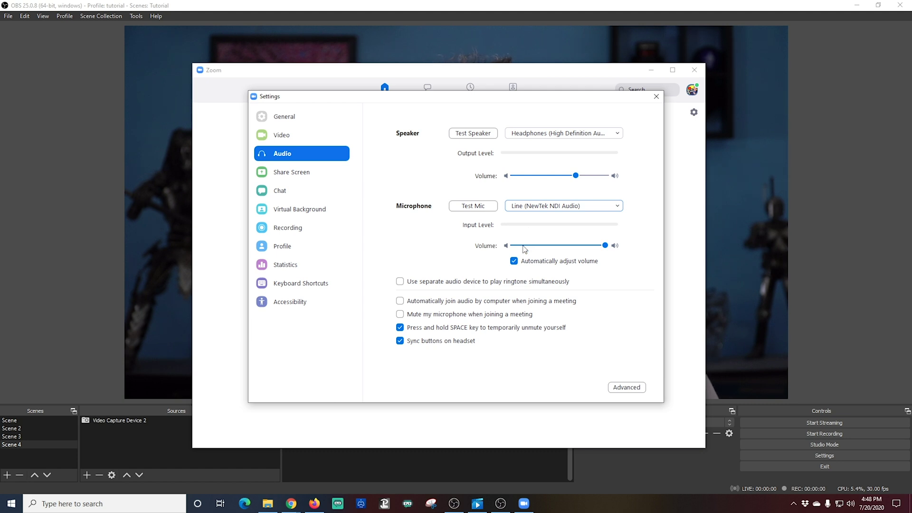
{"action": "left_click", "coordinate": [513, 263]}
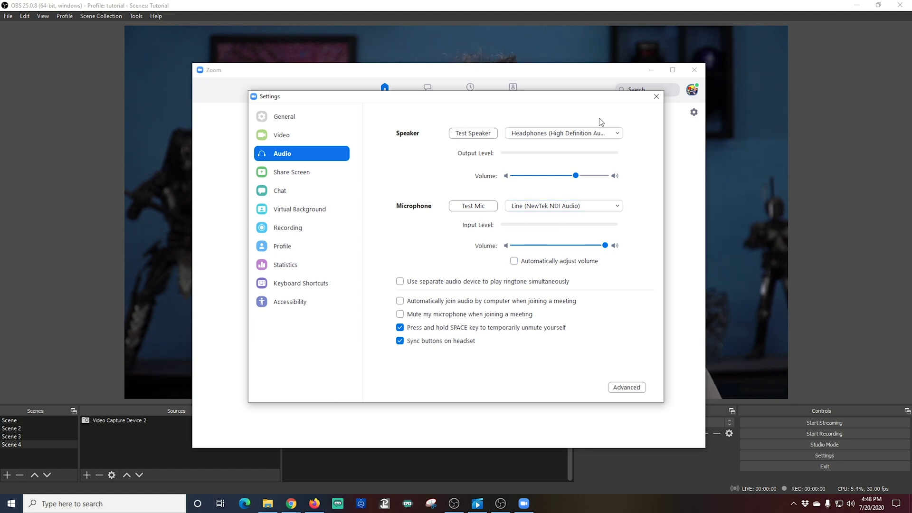
{"action": "left_click_drag", "start_coordinate": [577, 176], "coordinate": [631, 179]}
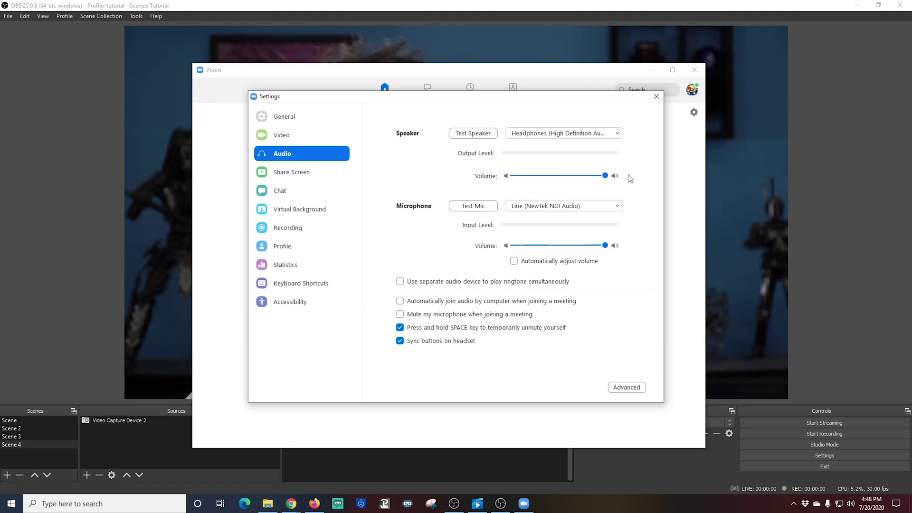